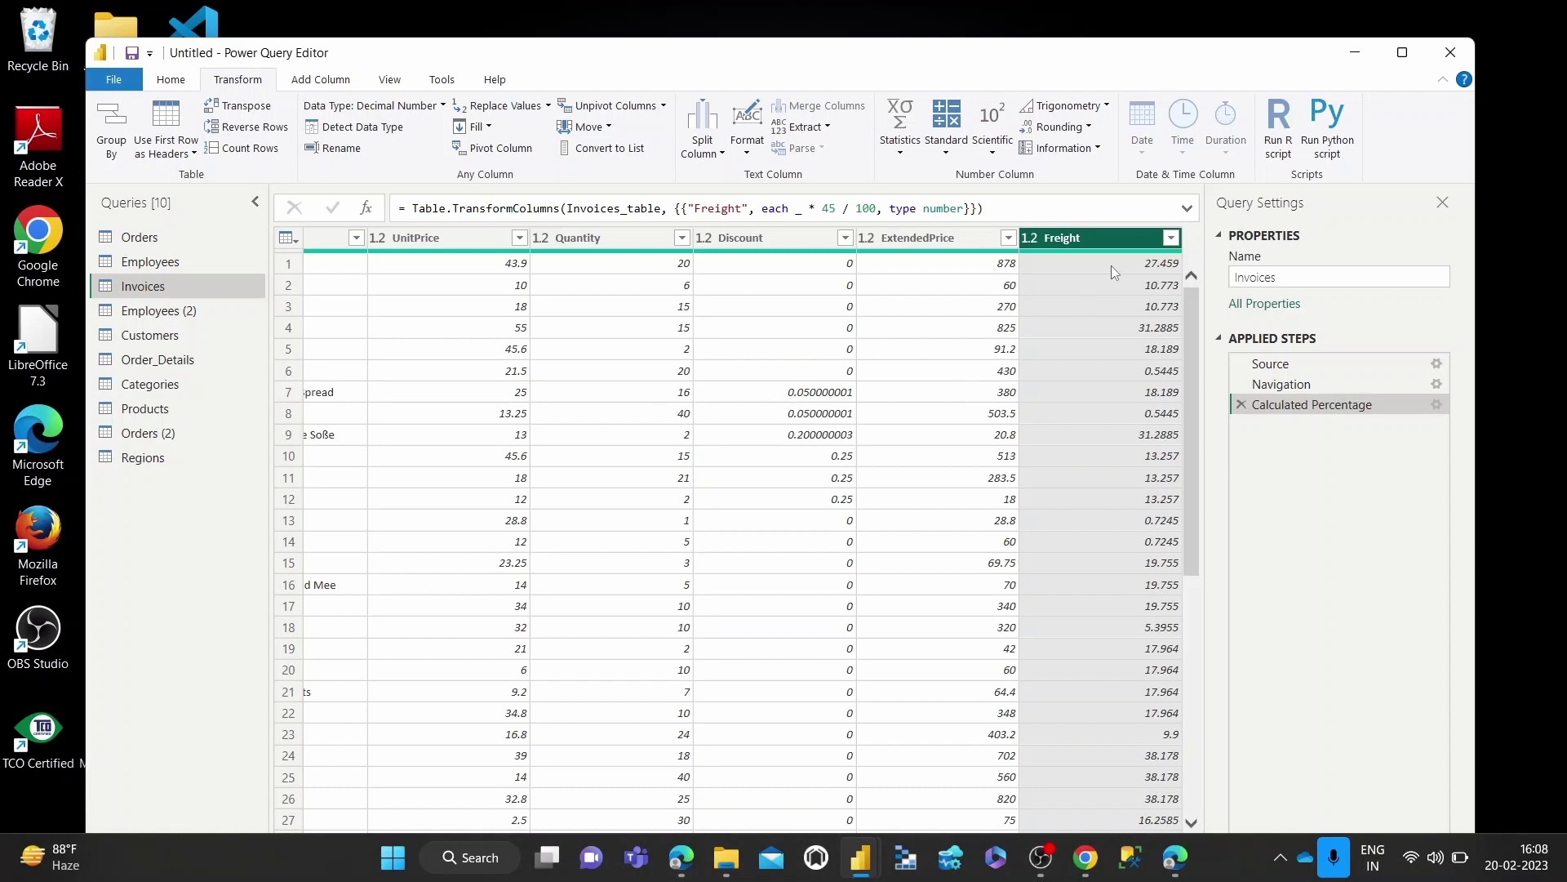
# - With Freight selected, show the Statistics options (sum, average, median) for Freight
pyautogui.click(944, 238)
pyautogui.click(1090, 234)
pyautogui.scroll(-5, 1106, 490)
pyautogui.scroll(3, 1104, 484)
pyautogui.scroll(2, 1105, 485)
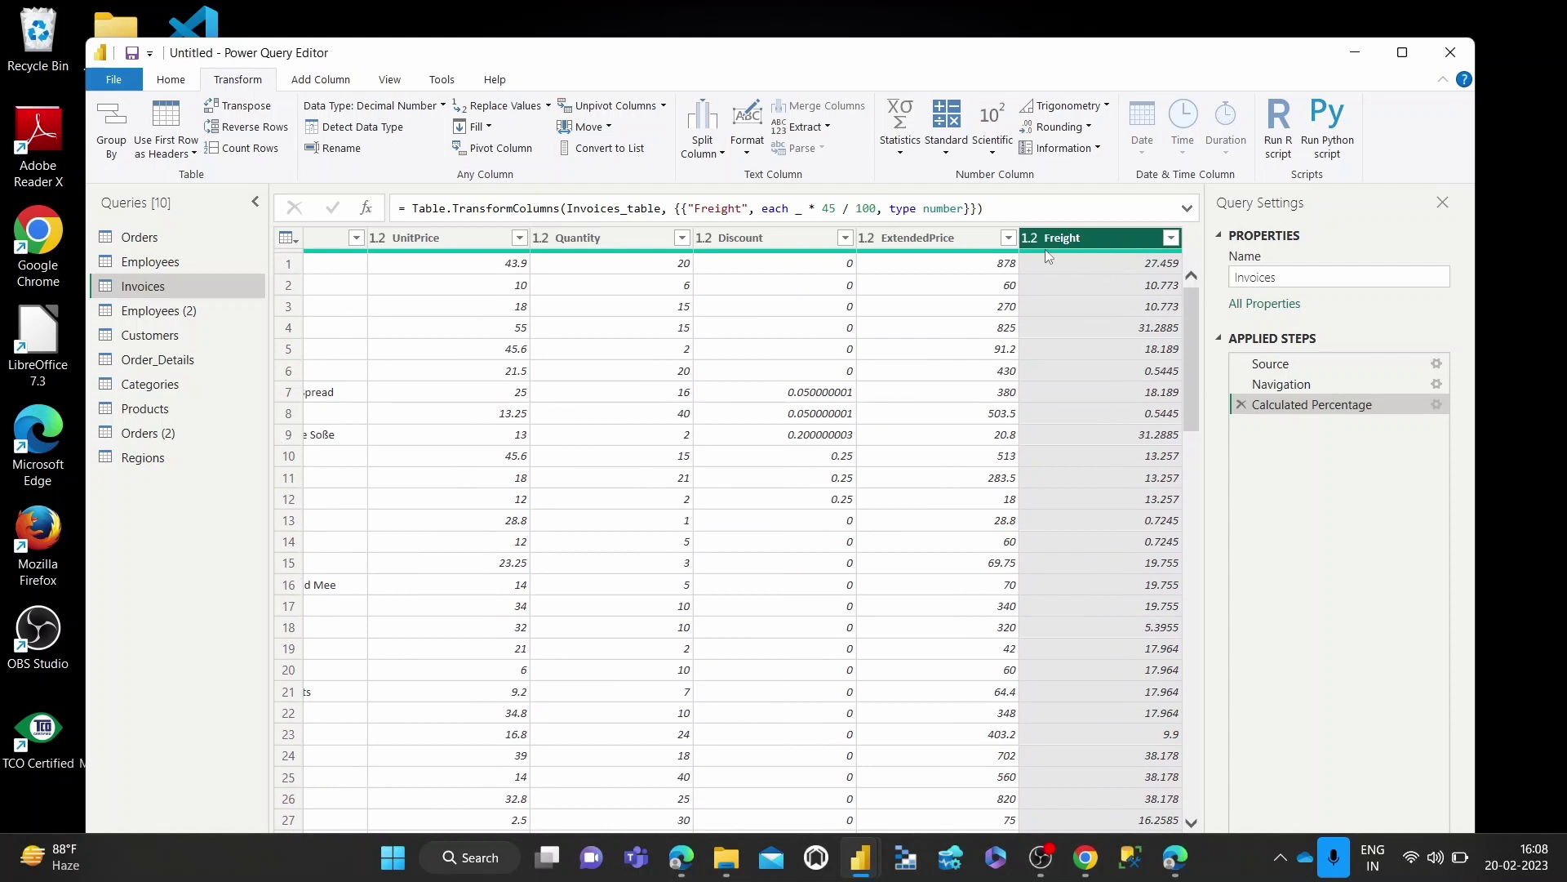
pyautogui.scroll(-3, 1080, 308)
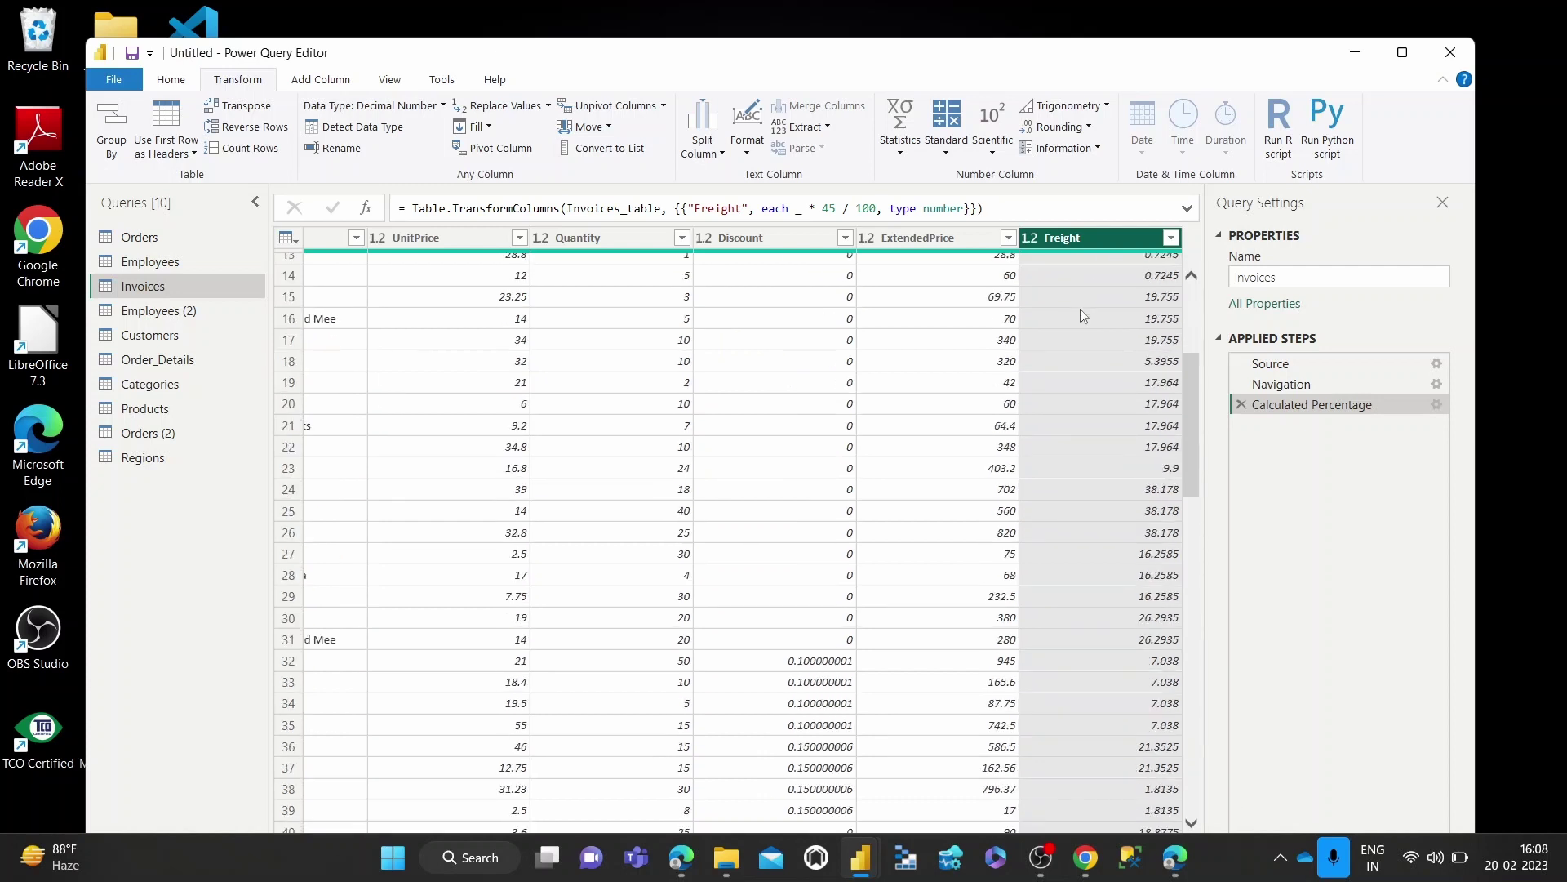
pyautogui.scroll(3, 1080, 309)
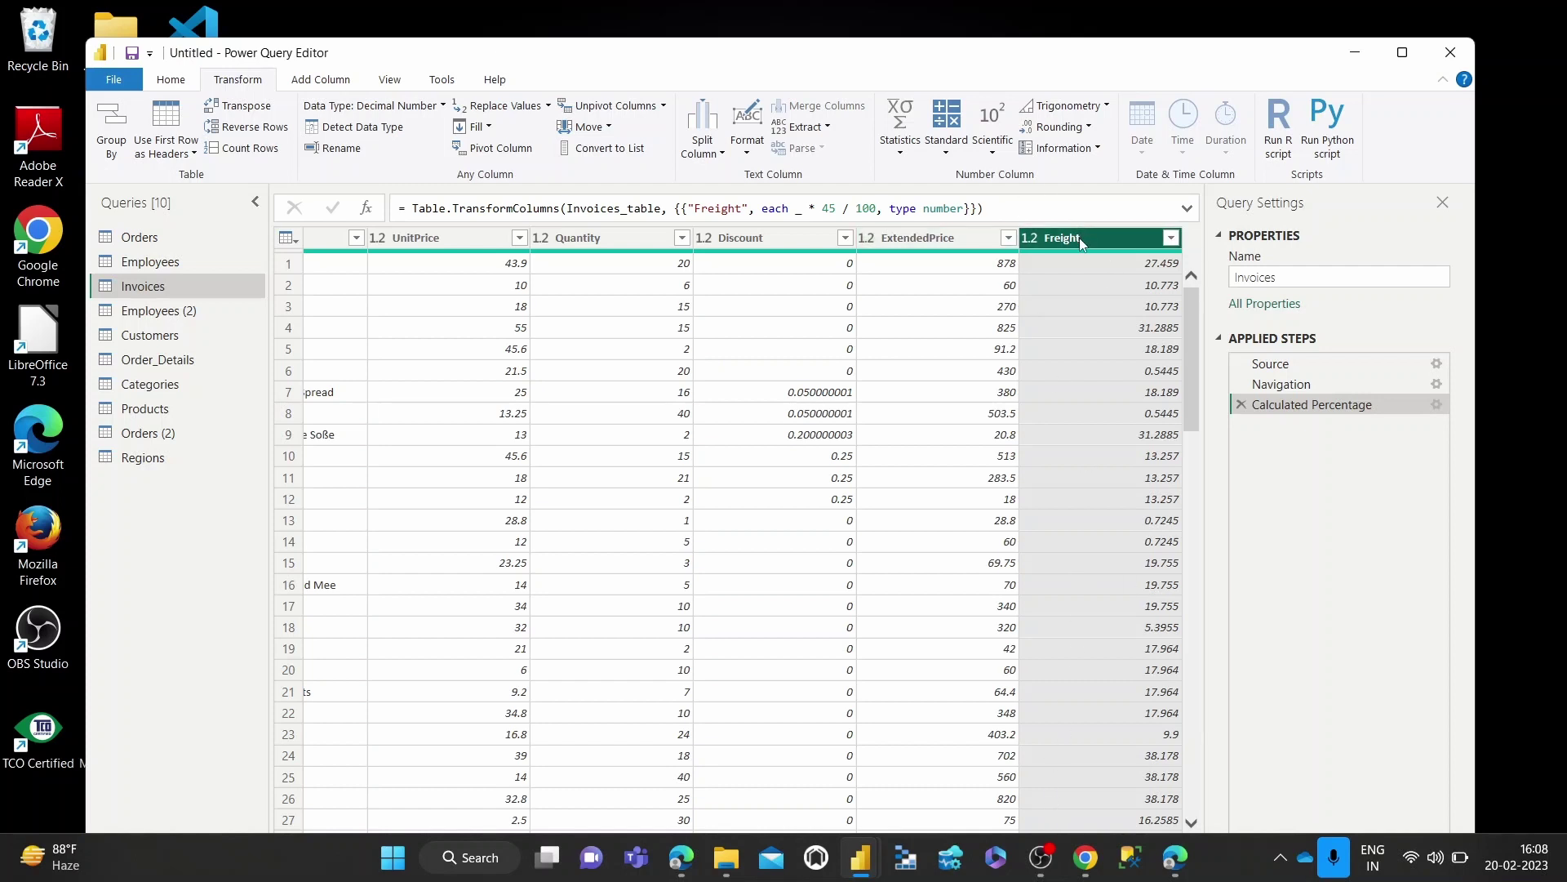
# - Calculate the Freight sum (93287.744999999981) and select the resulting total value
pyautogui.click(915, 158)
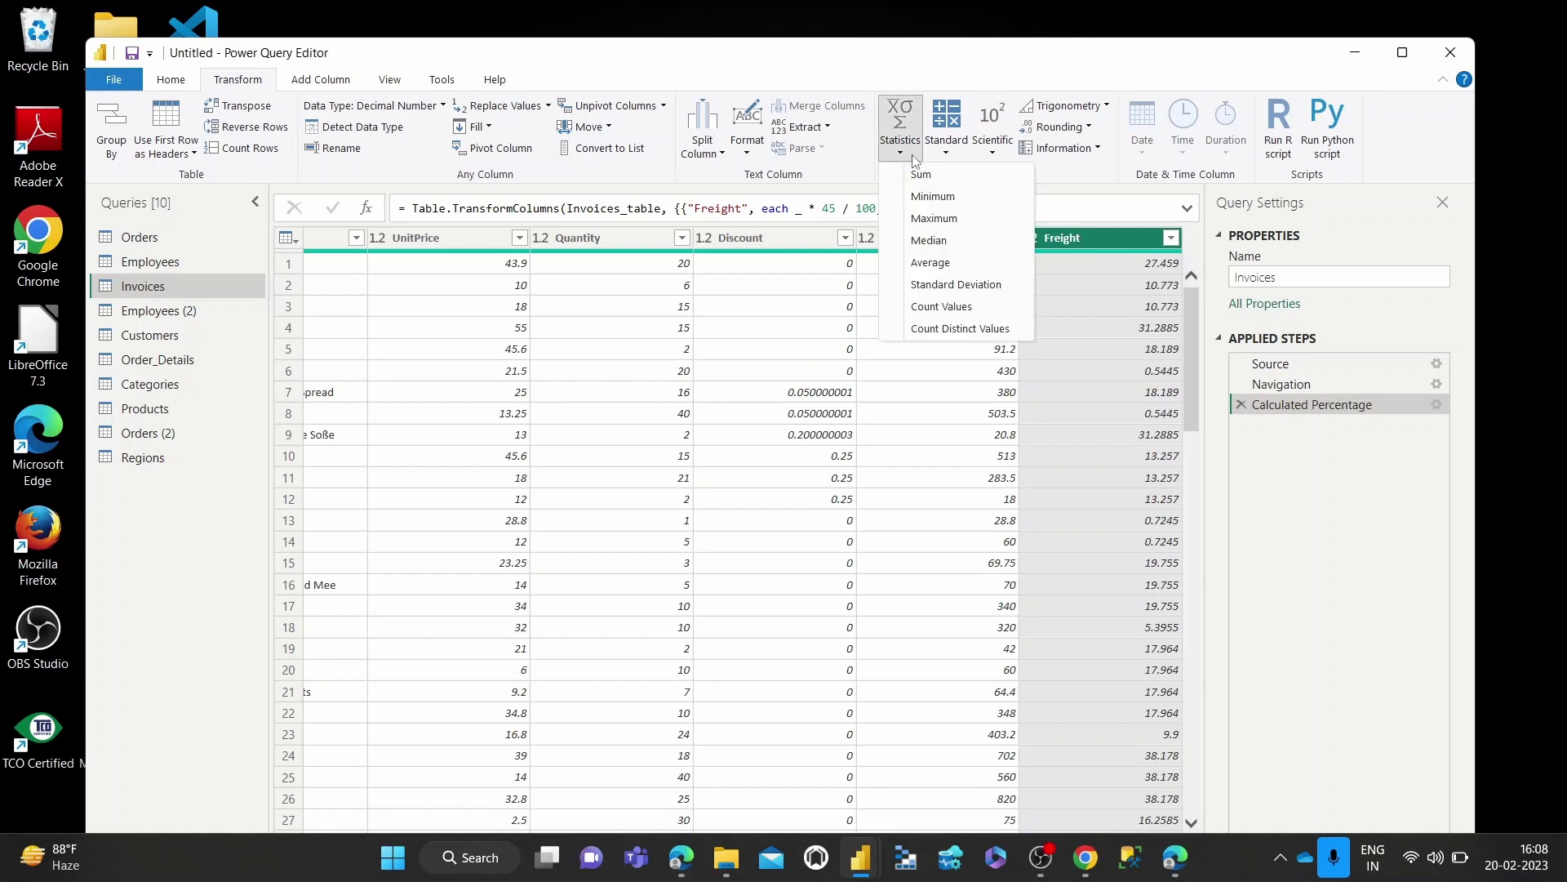
pyautogui.click(921, 174)
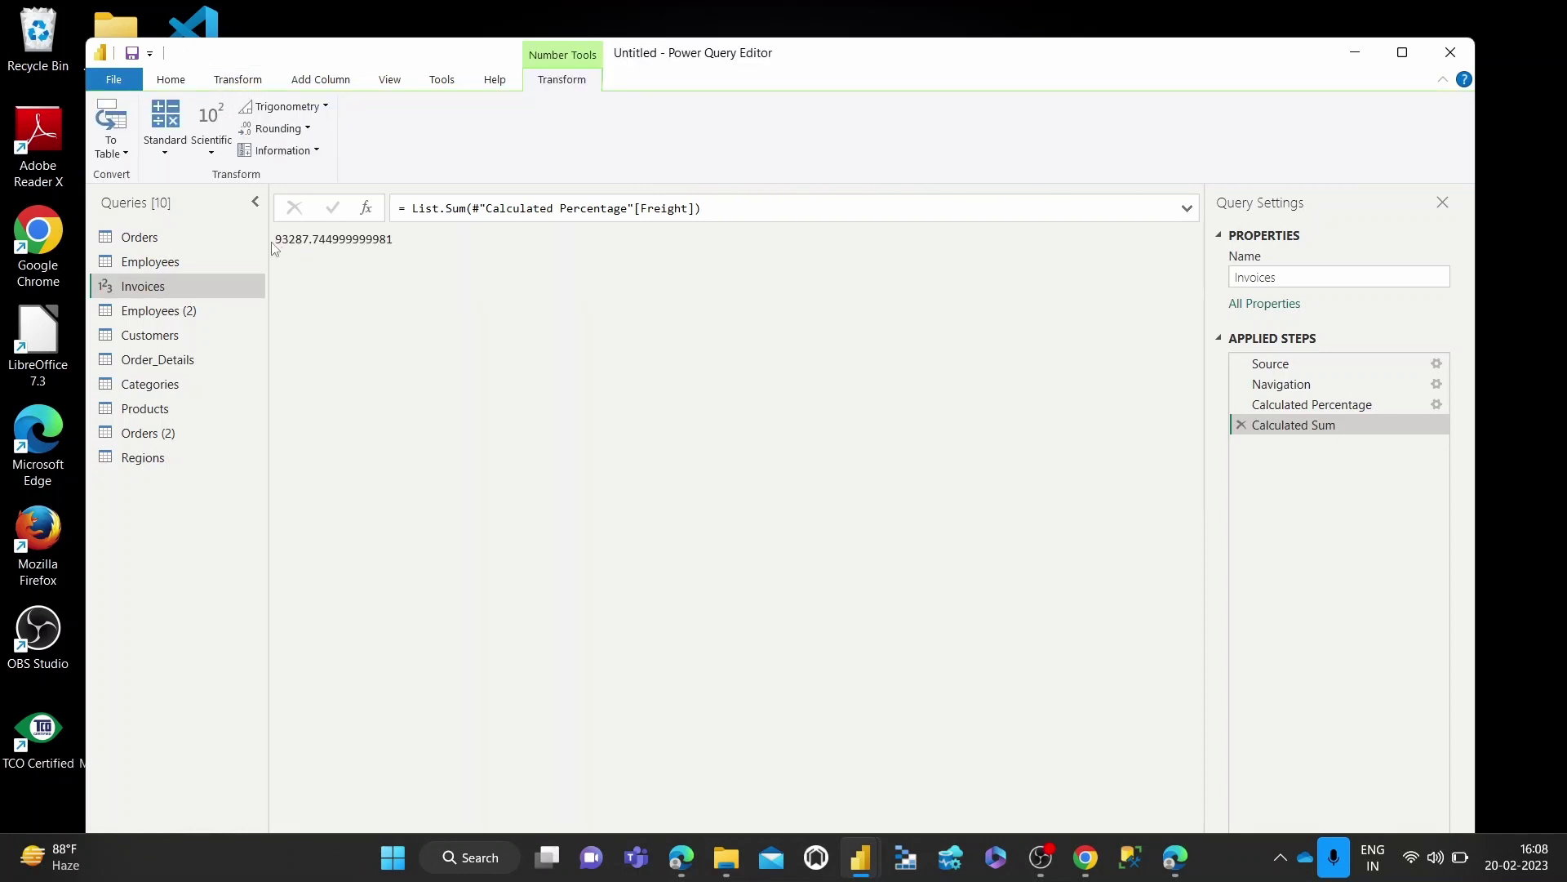
pyautogui.moveTo(277, 238); pyautogui.dragTo(319, 248)
# - Remove the Calculated Sum step and reselect the Freight column in the Invoices table
pyautogui.click(1241, 425)
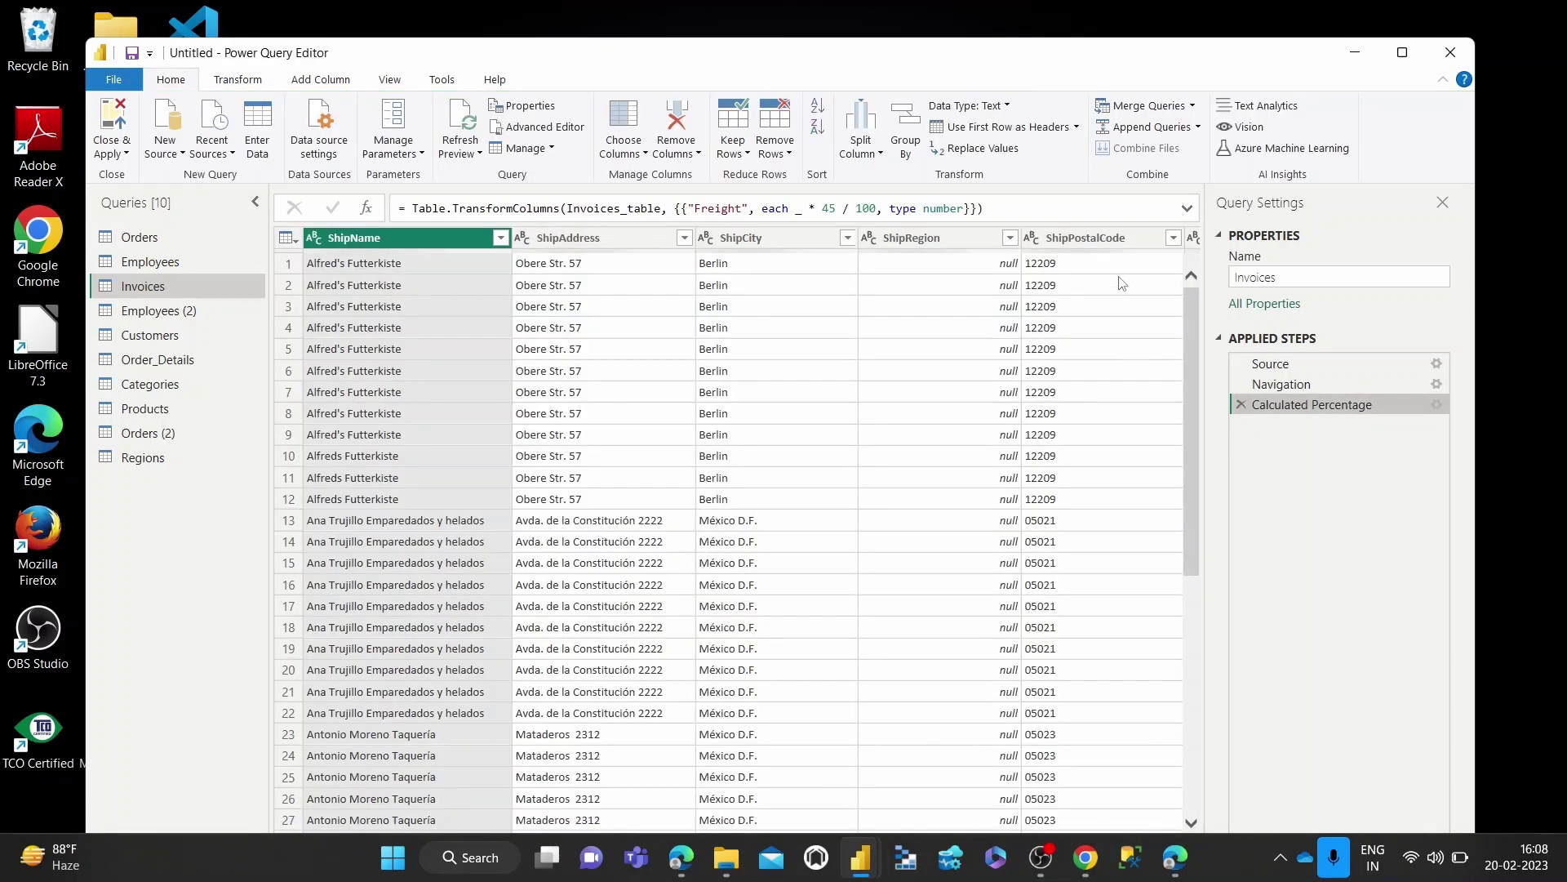
pyautogui.scroll(-5, 857, 612)
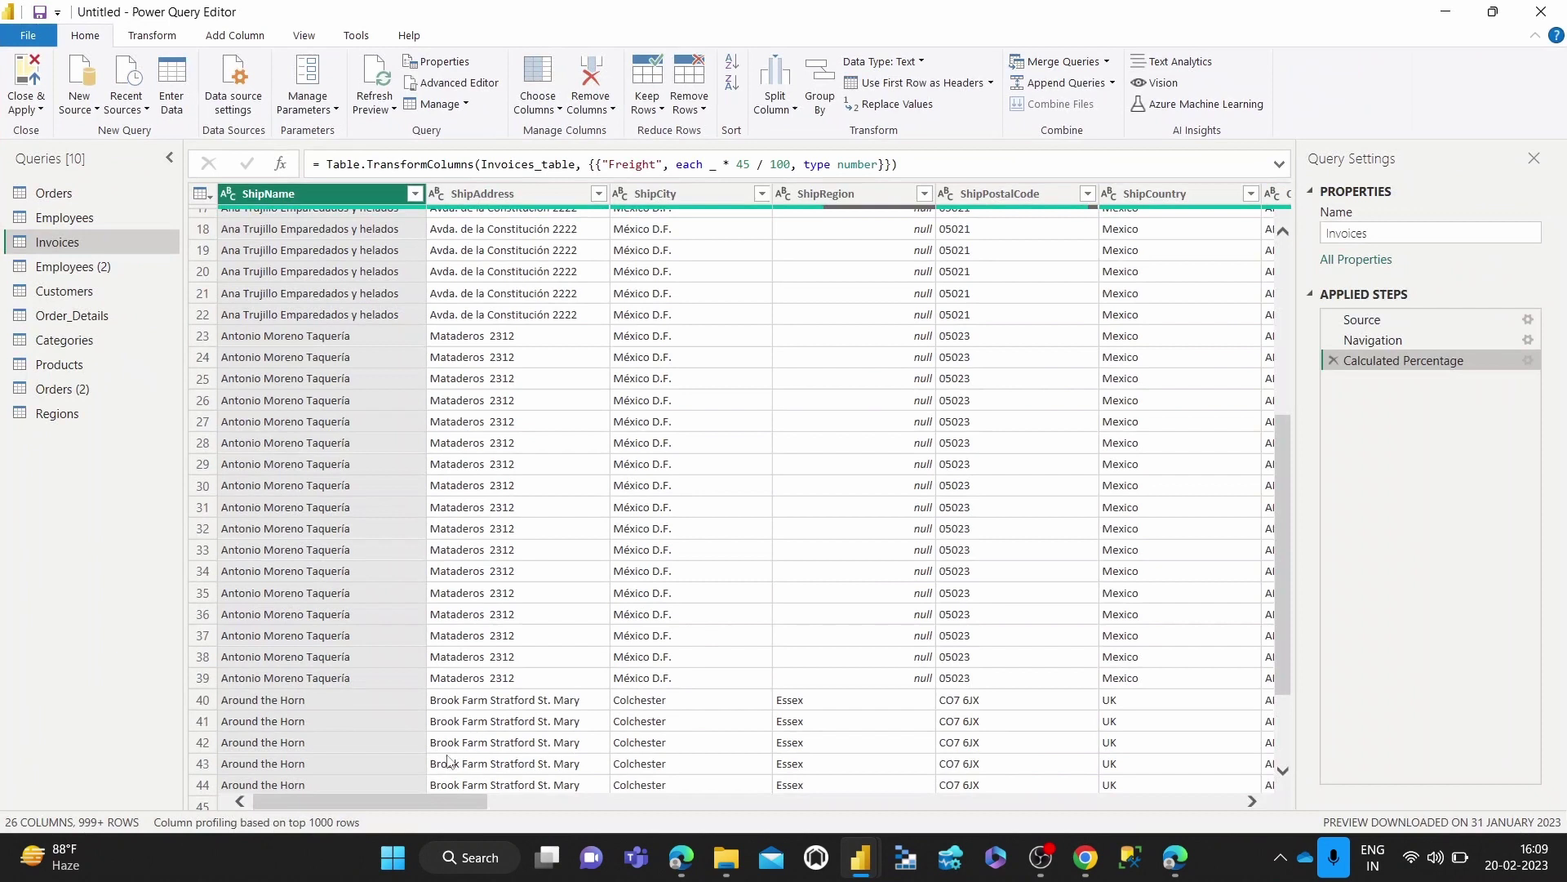
pyautogui.moveTo(450, 805); pyautogui.dragTo(1211, 810)
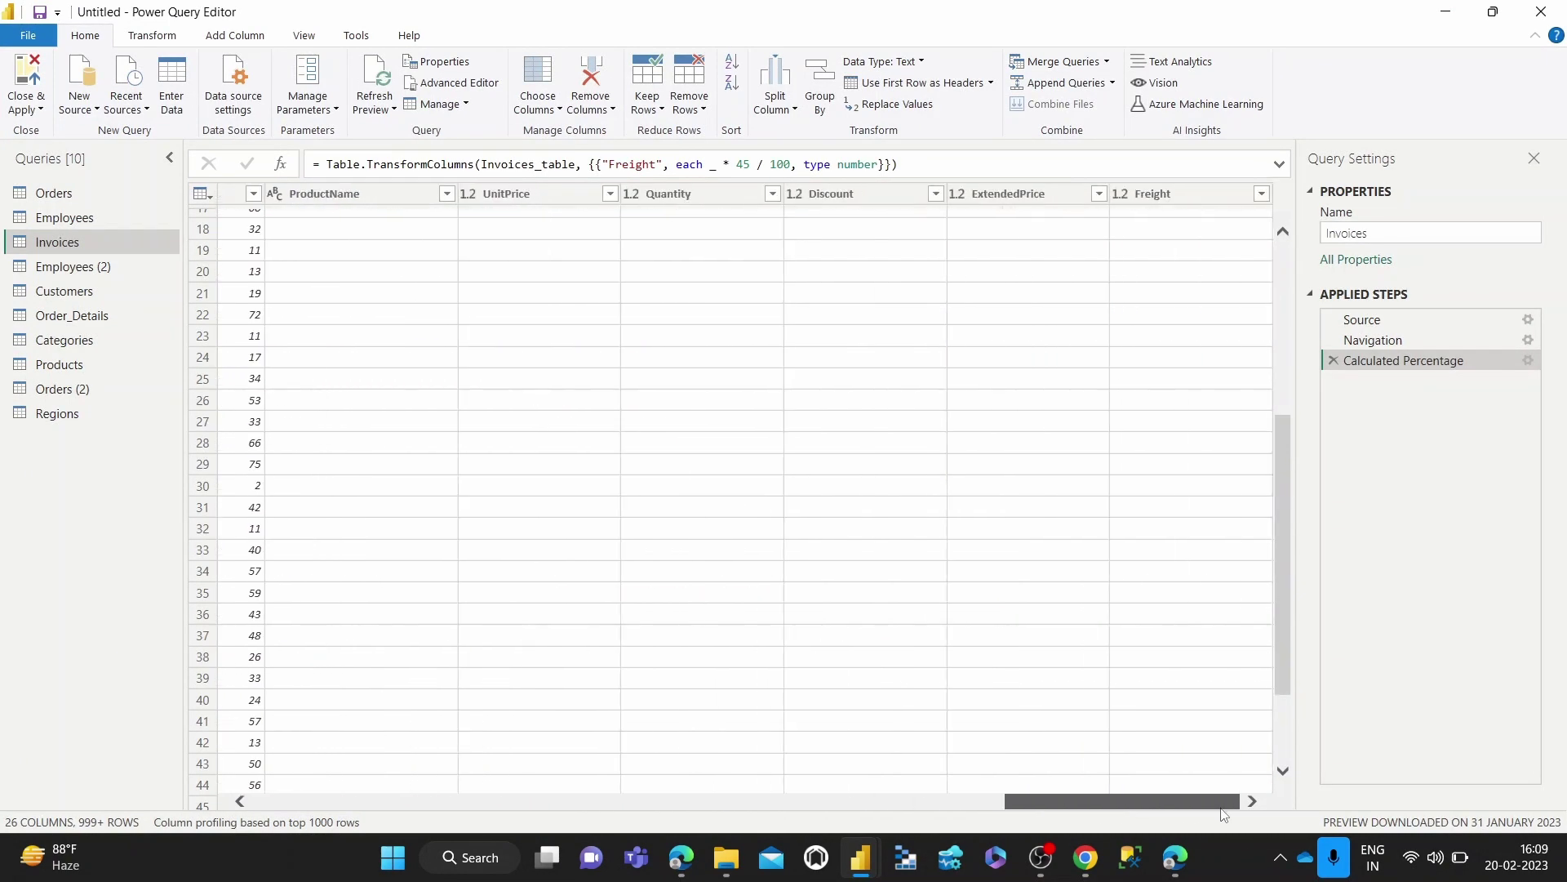
pyautogui.click(1202, 197)
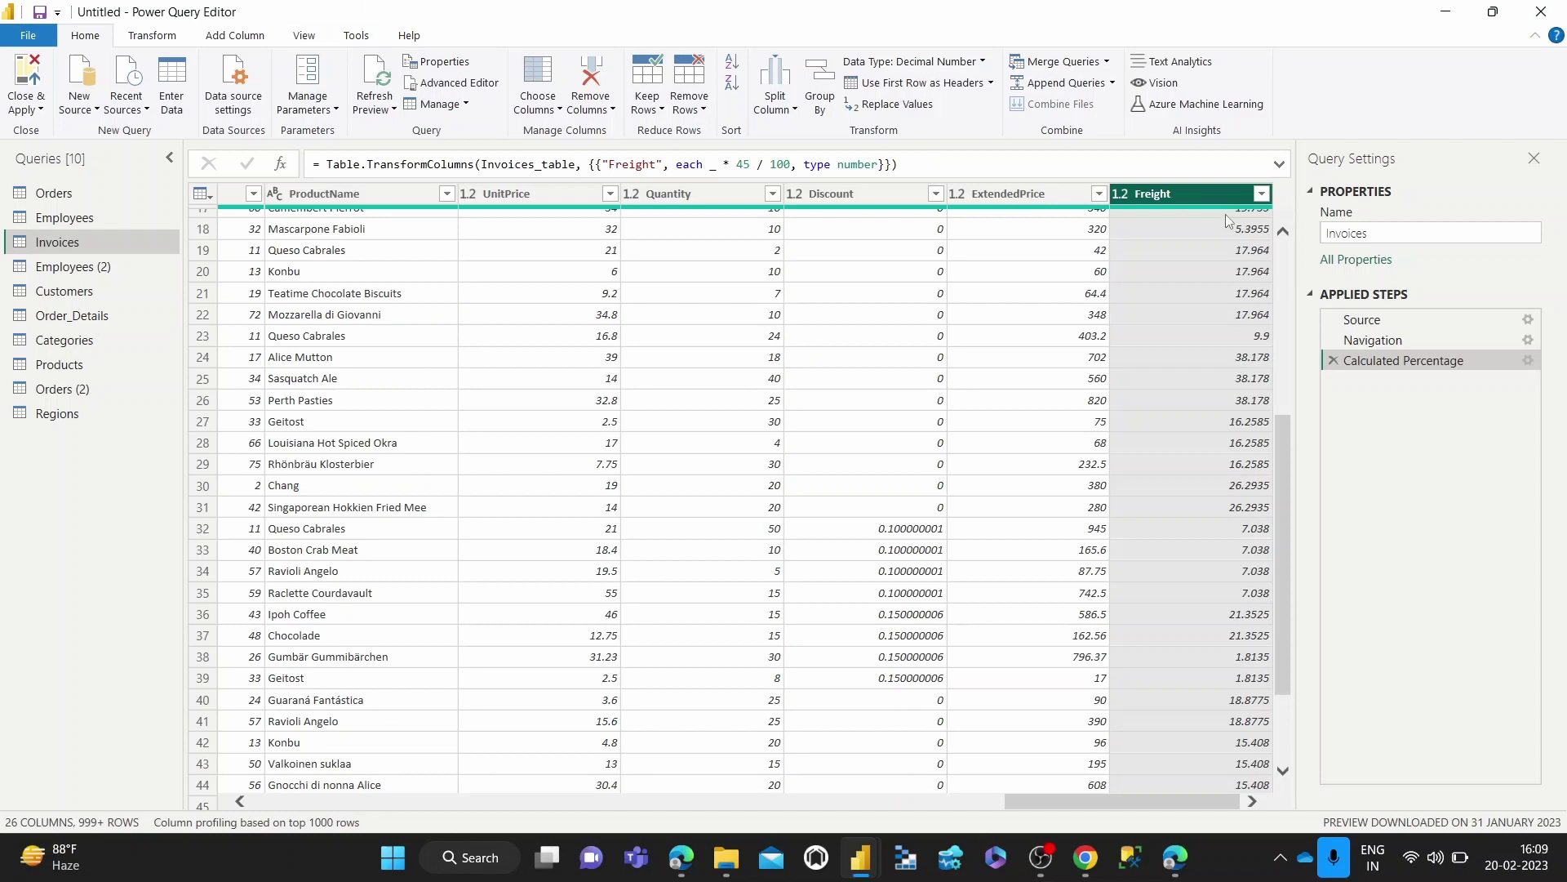
pyautogui.scroll(1, 1206, 245)
pyautogui.scroll(5, 1211, 262)
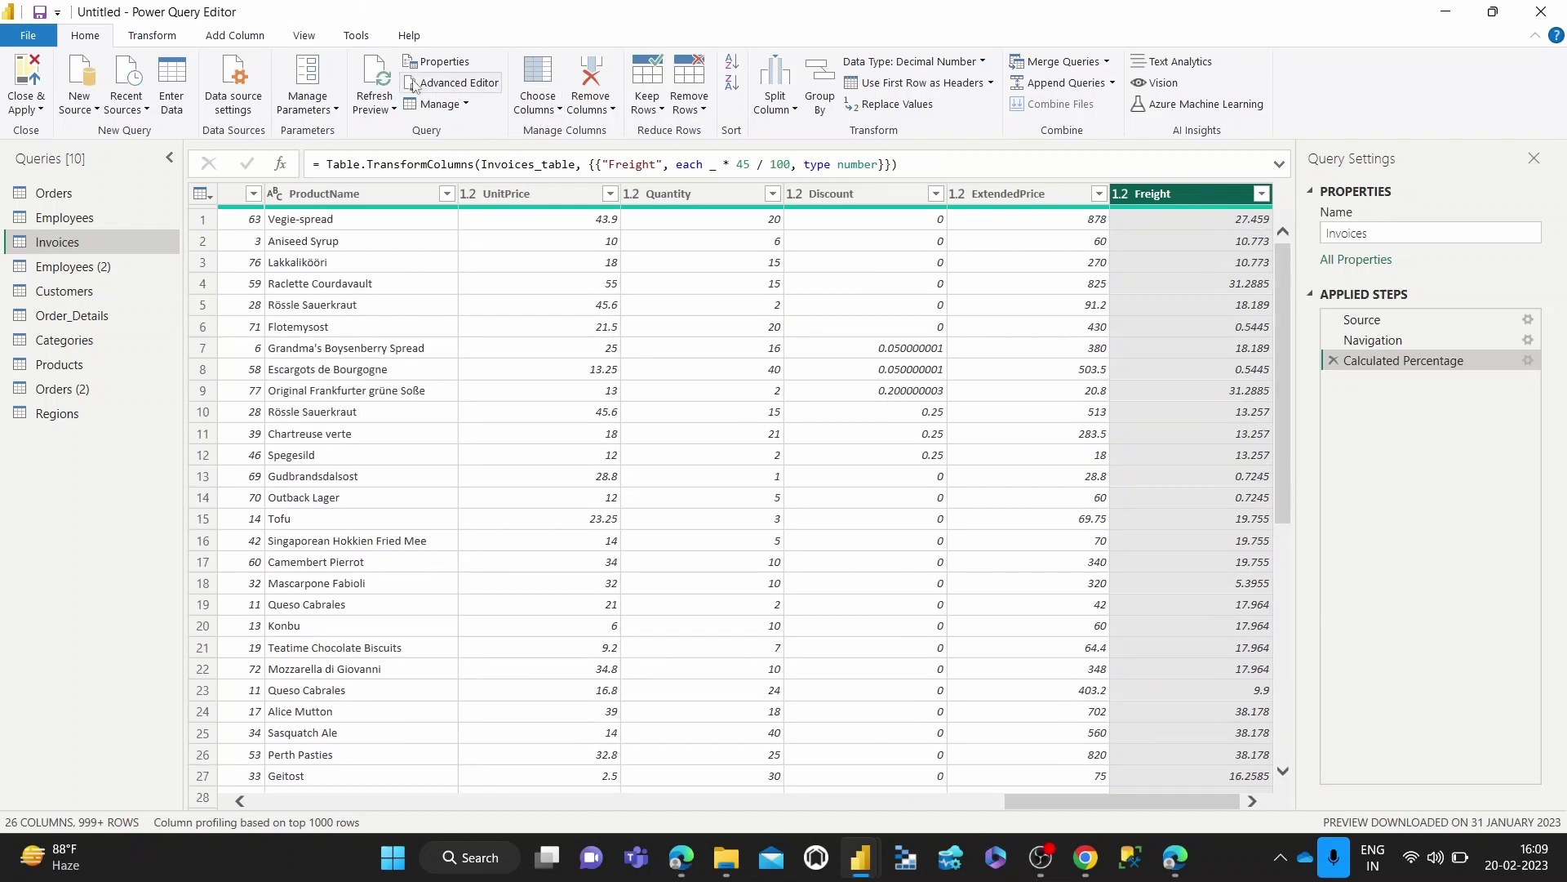
pyautogui.click(182, 40)
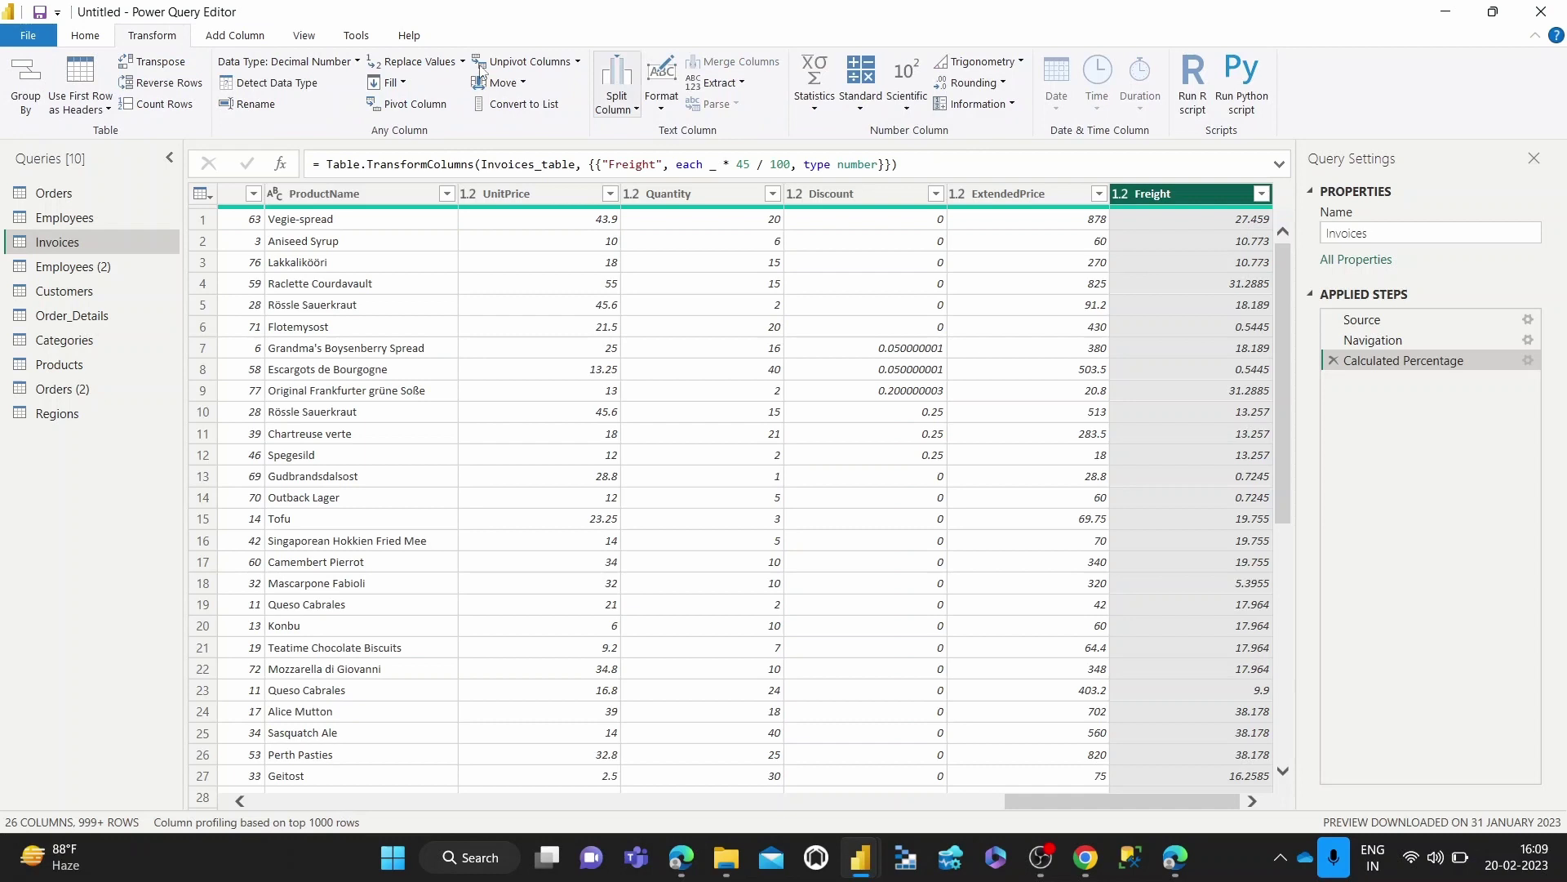
# - Apply Standard > Percent Of with value 93287.7 to the Freight column
pyautogui.click(860, 87)
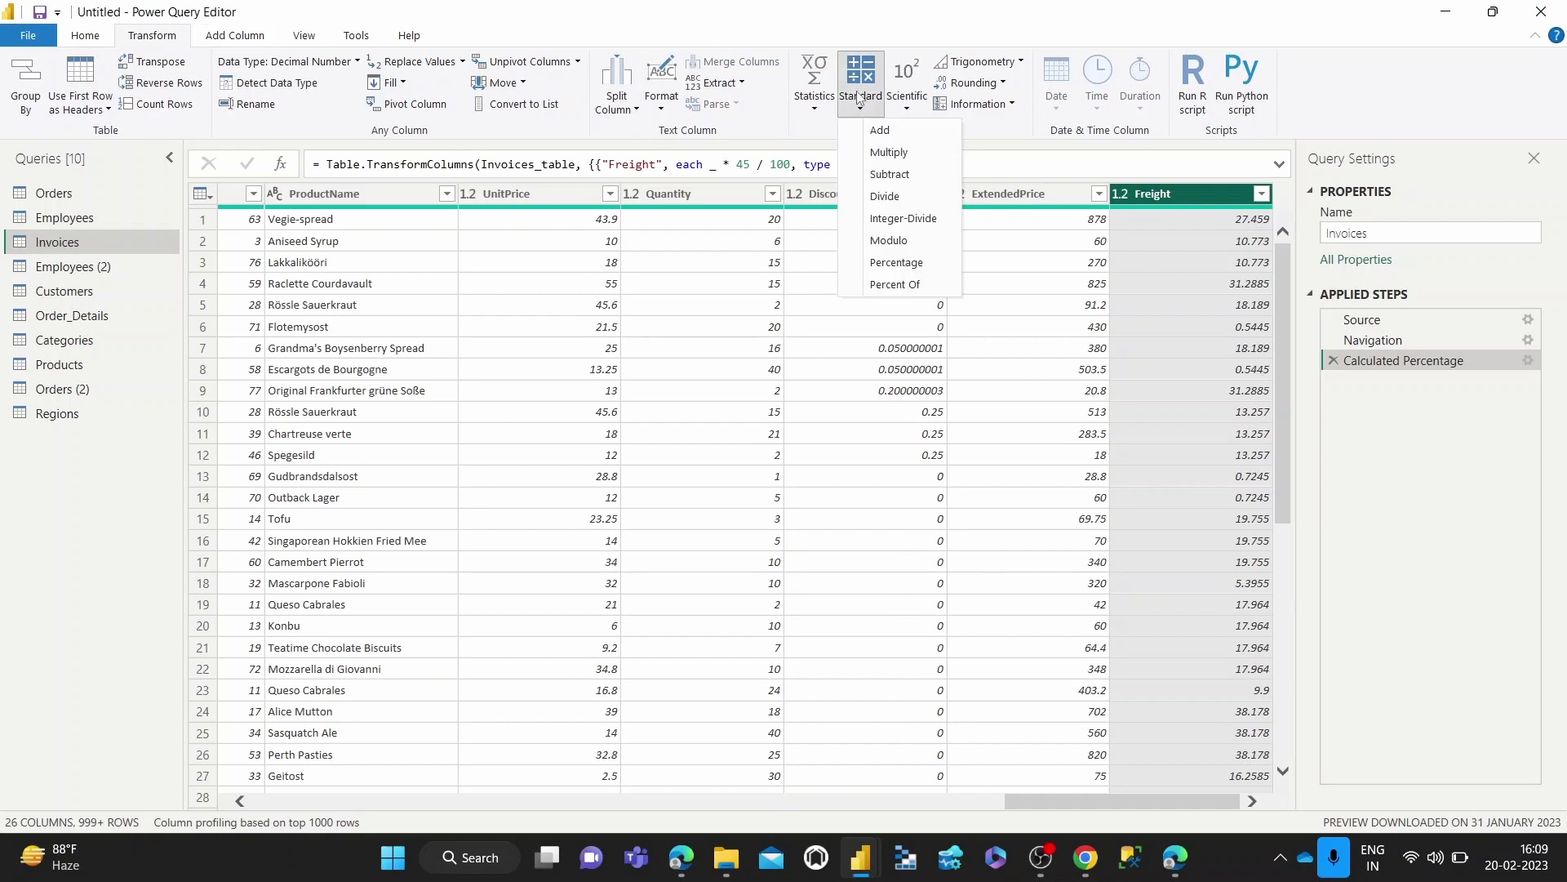
pyautogui.click(885, 287)
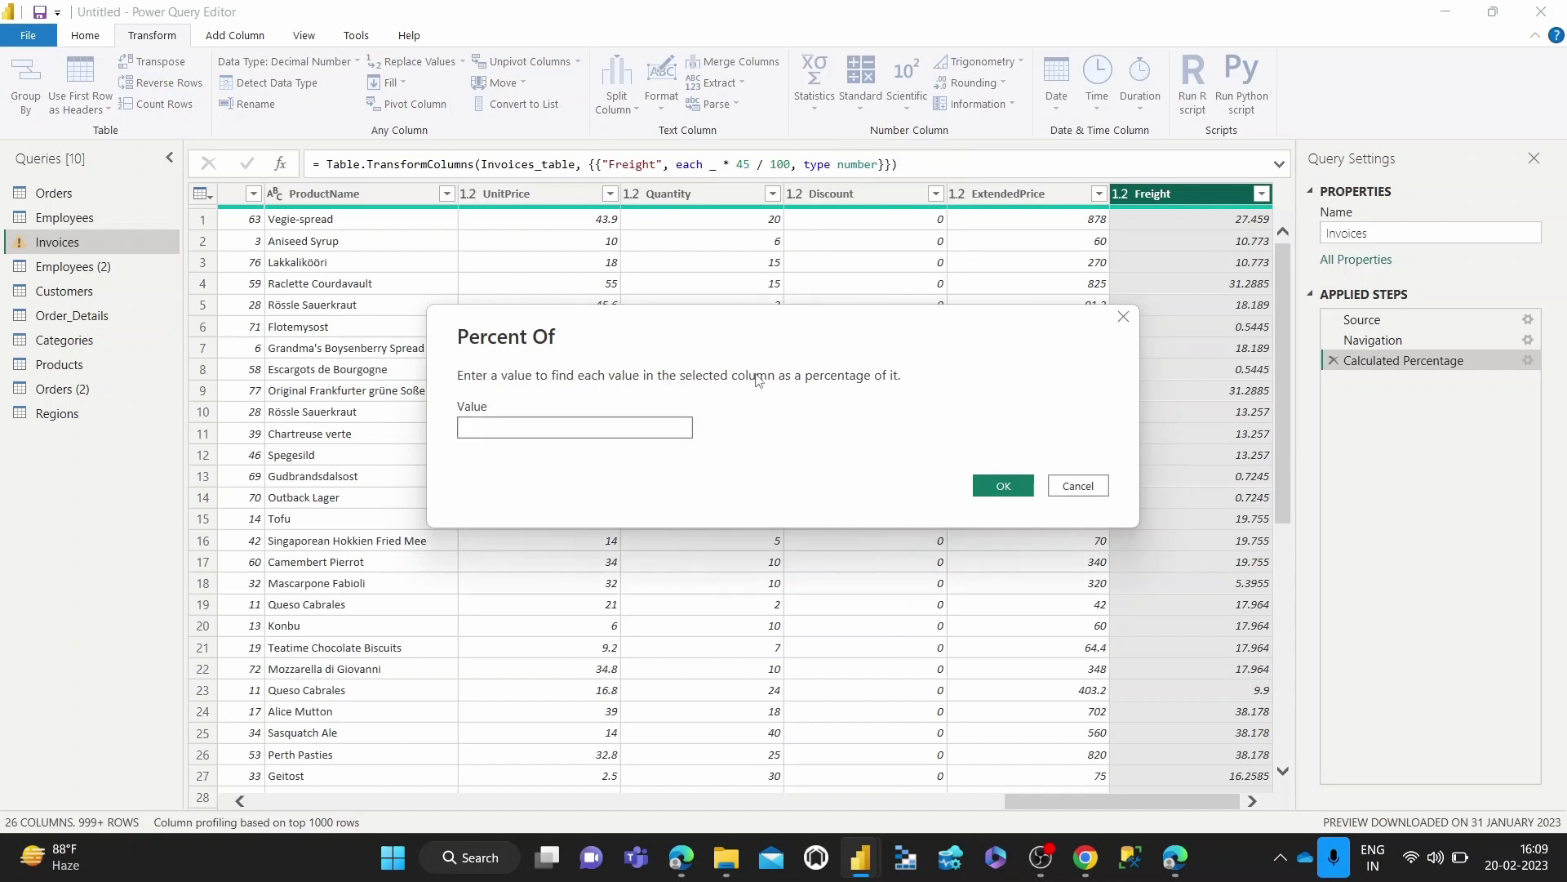
pyautogui.write('93287.7')
pyautogui.click(1004, 487)
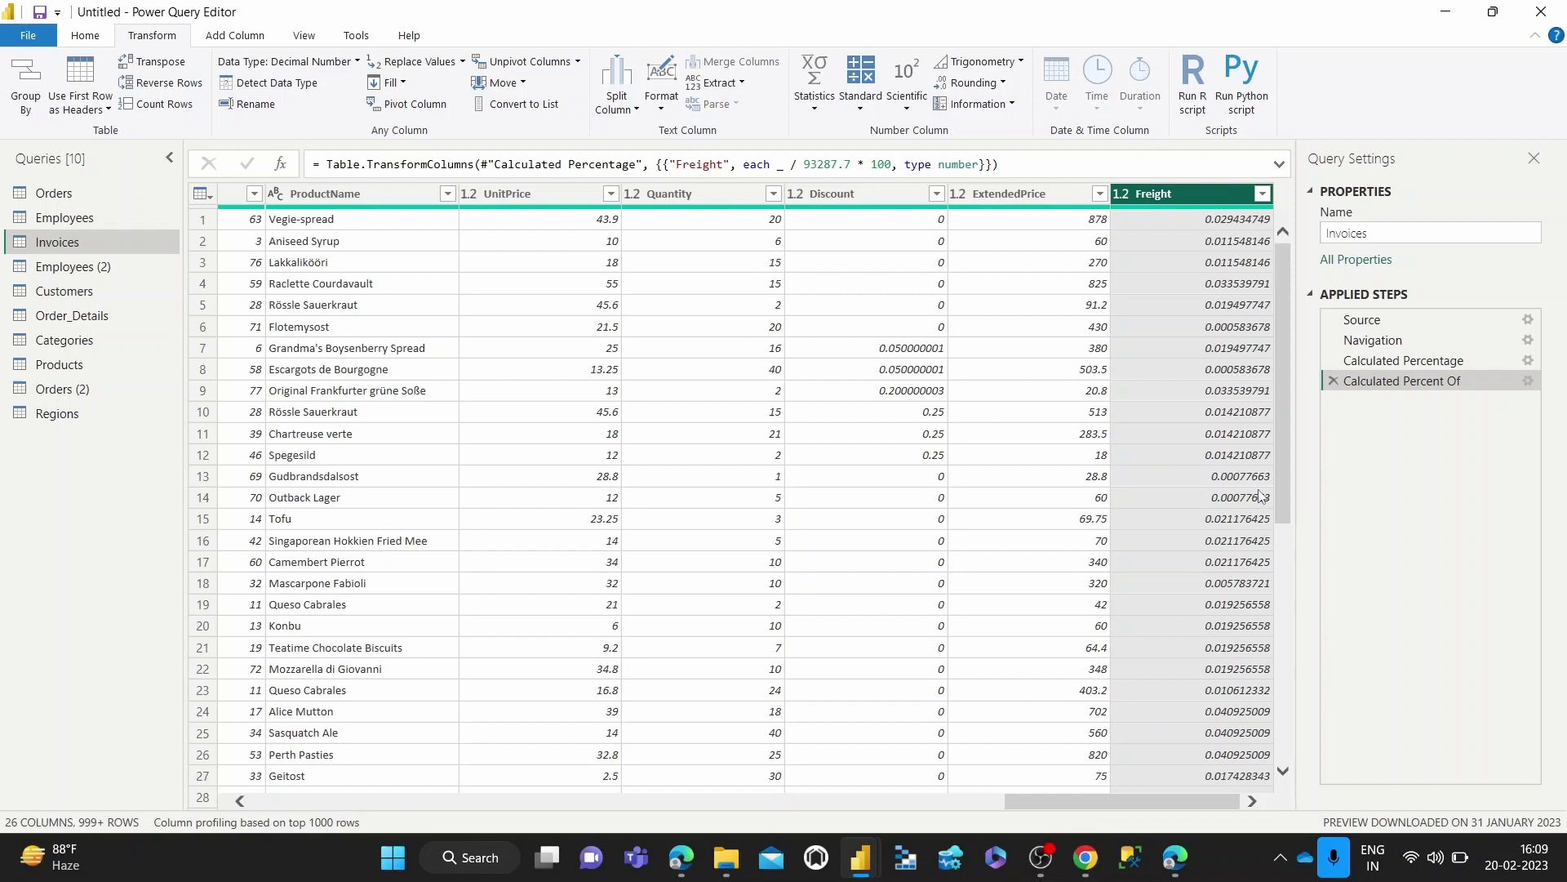
pyautogui.moveTo(1284, 438); pyautogui.dragTo(1305, 347)
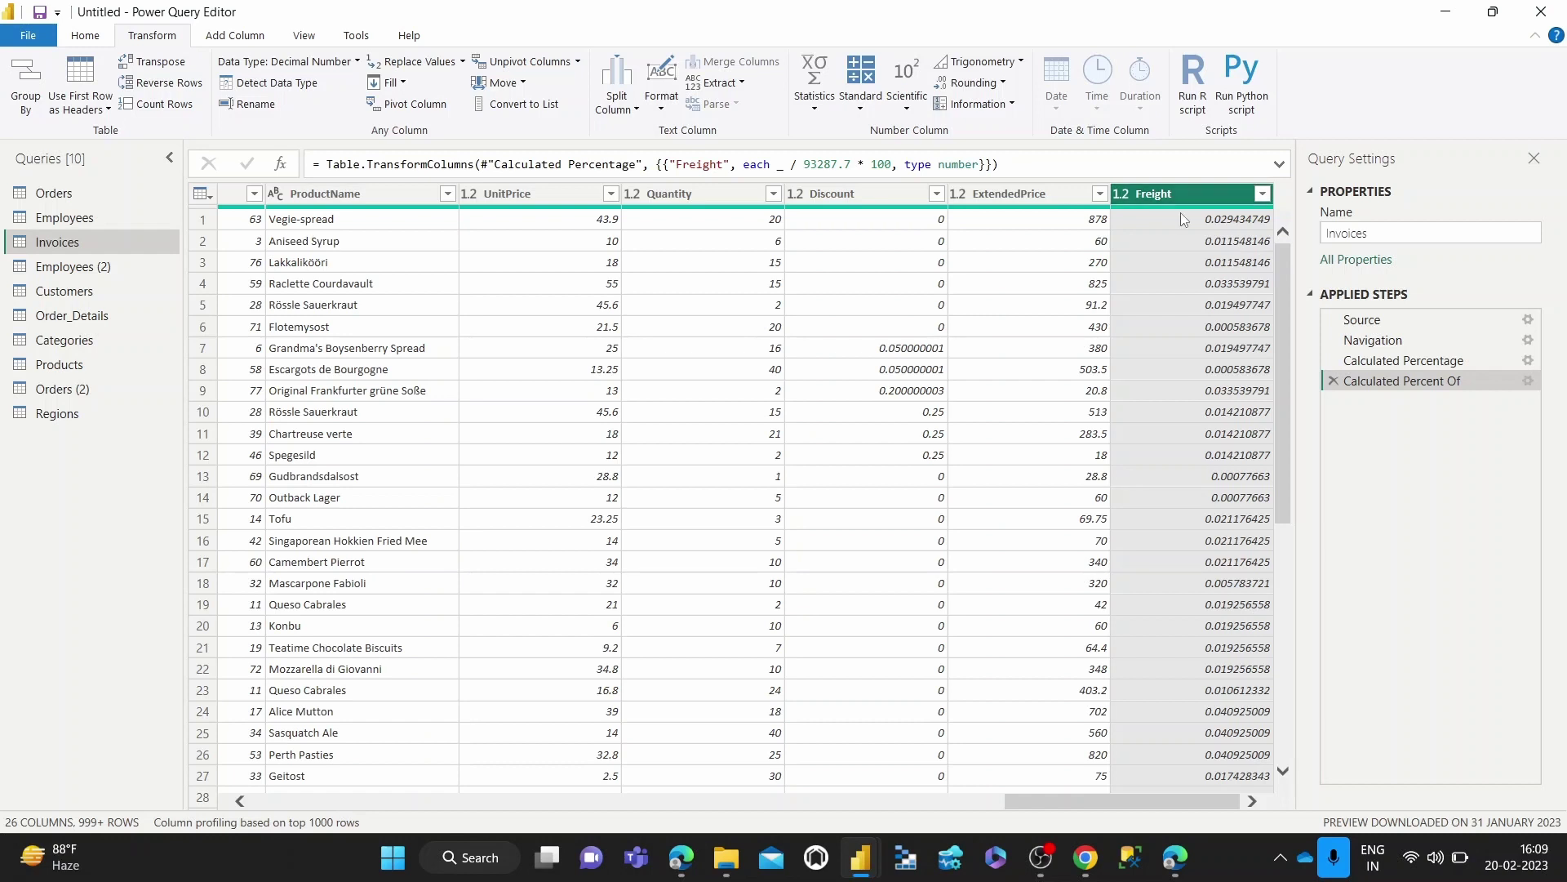
pyautogui.scroll(-2, 1178, 240)
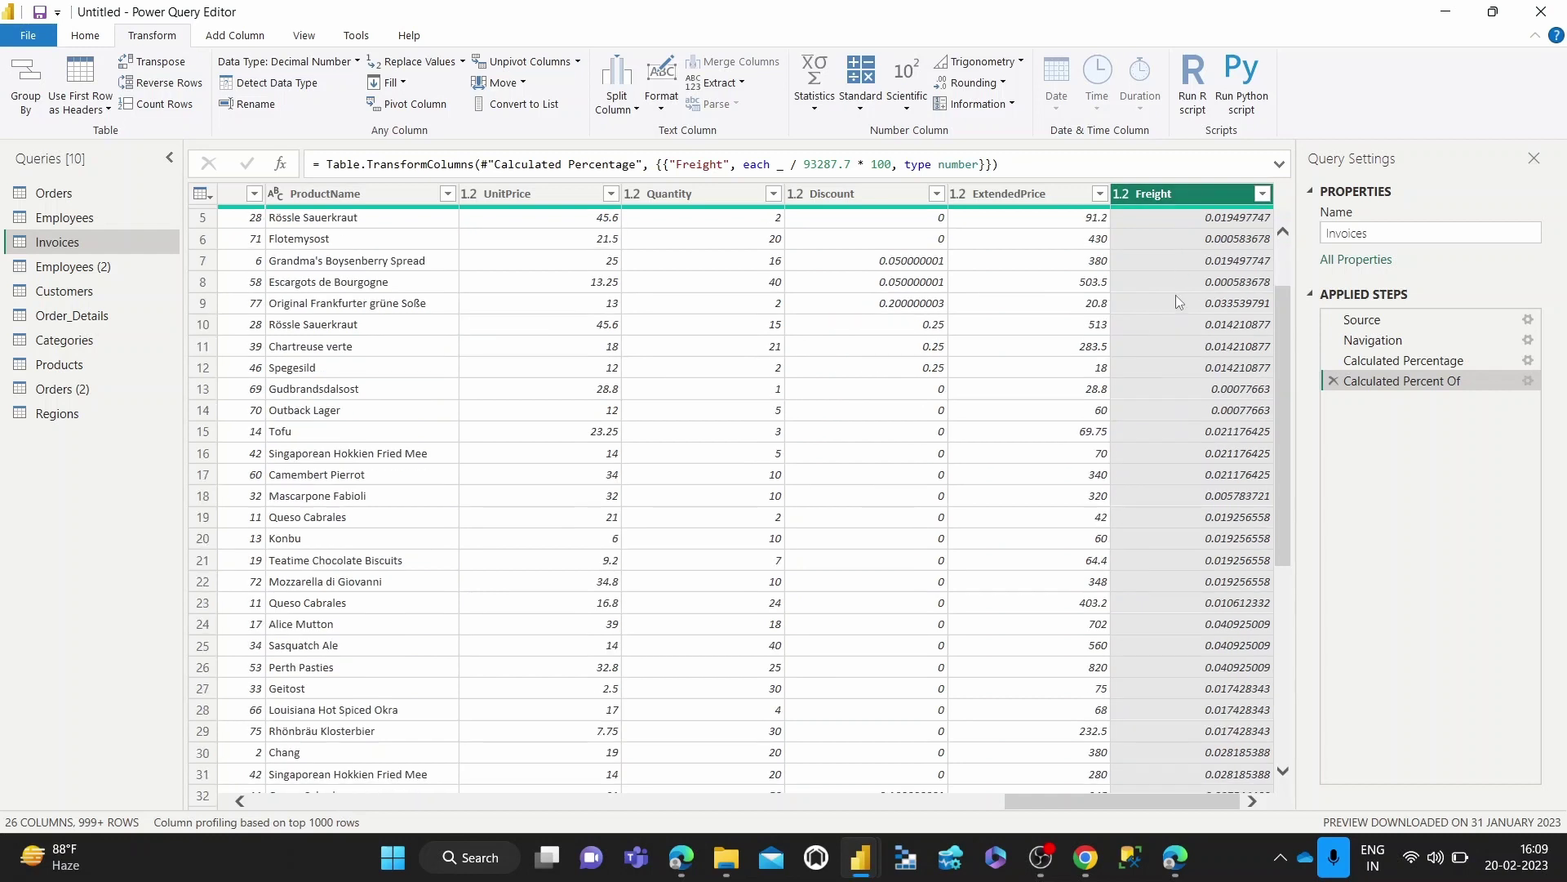
pyautogui.scroll(-6, 1176, 295)
pyautogui.scroll(3, 1175, 295)
pyautogui.scroll(4, 1175, 295)
pyautogui.scroll(-5, 1176, 296)
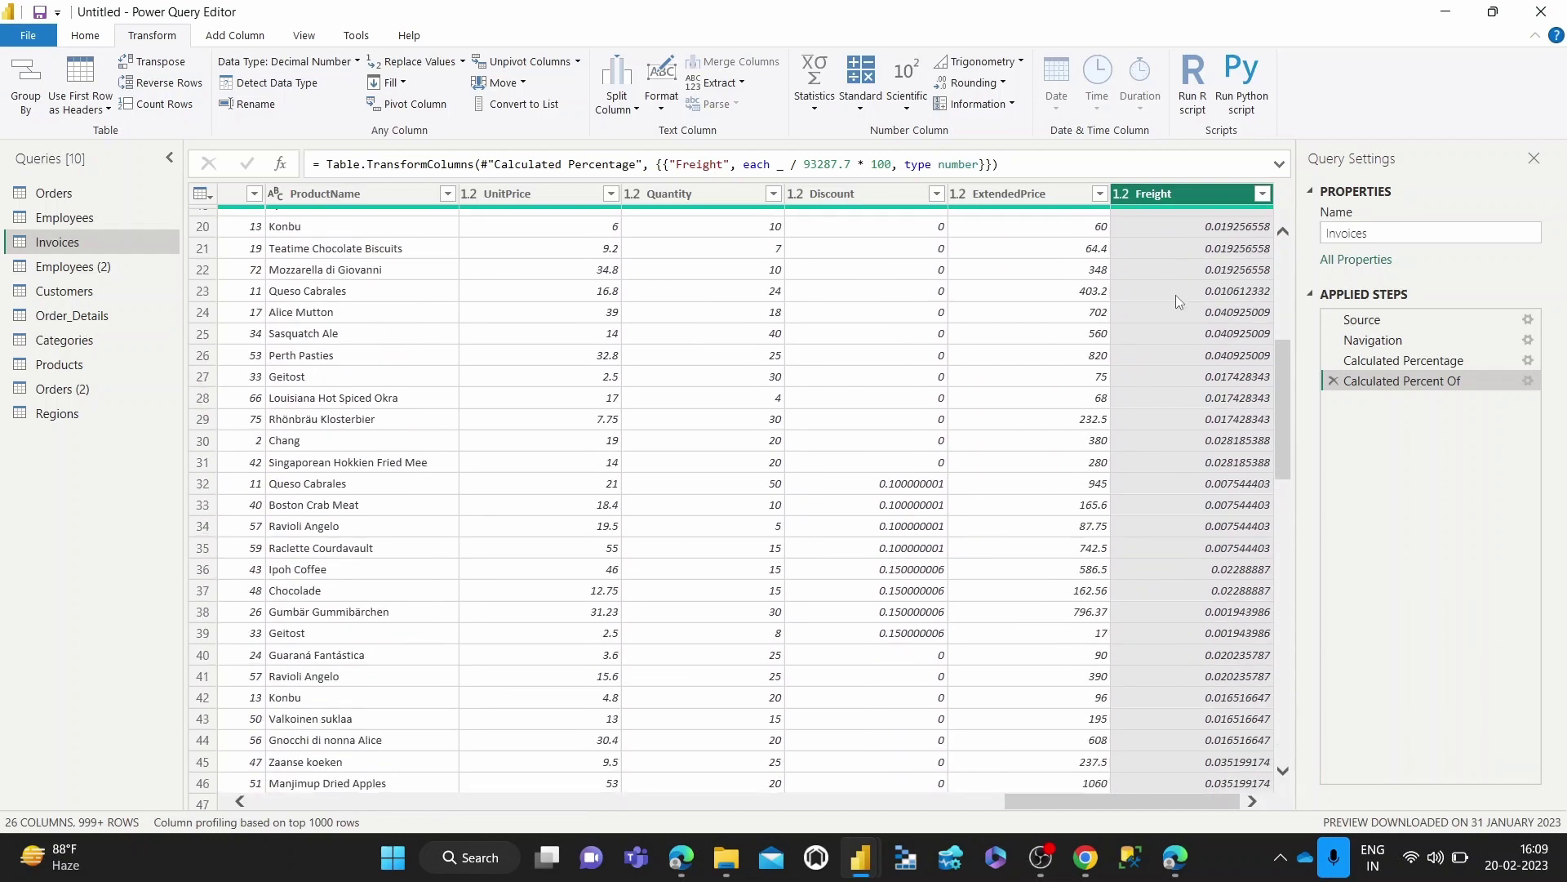
pyautogui.scroll(-1, 1177, 296)
pyautogui.scroll(5, 1175, 295)
pyautogui.scroll(1, 1176, 294)
pyautogui.scroll(2, 1176, 295)
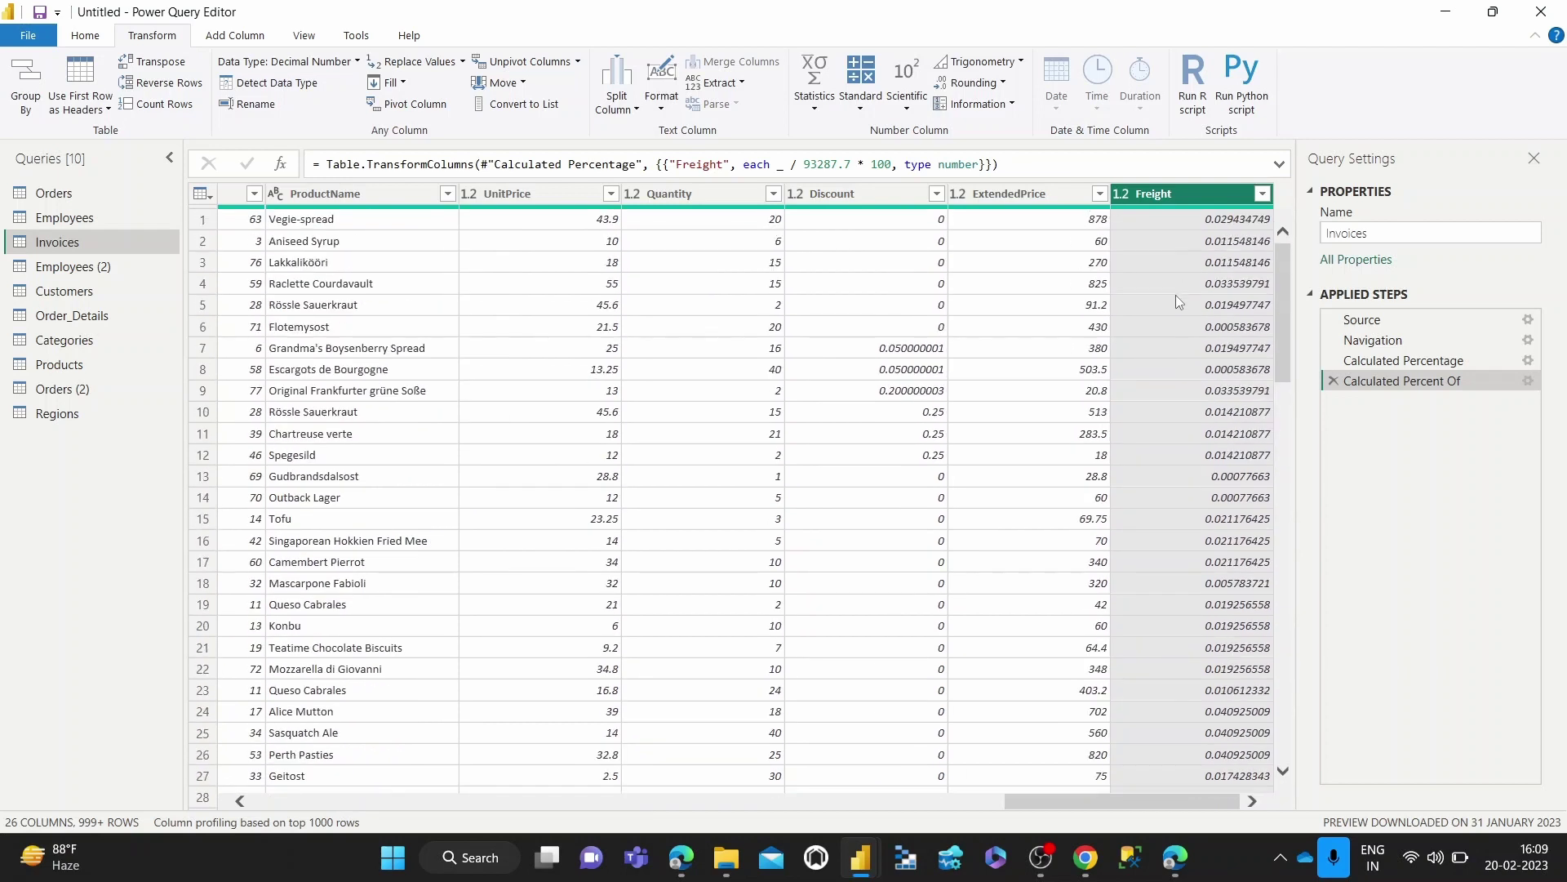